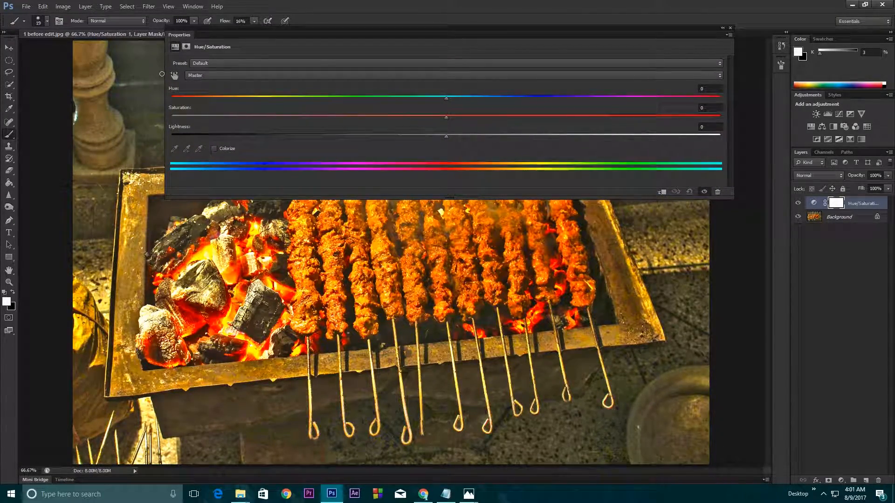
# Step: Target the Yellows in the Hue/Saturation adjustment and shift their hue to -180 to expose the affected colour range
pyautogui.moveTo(165, 73); pyautogui.dragTo(106, 82)
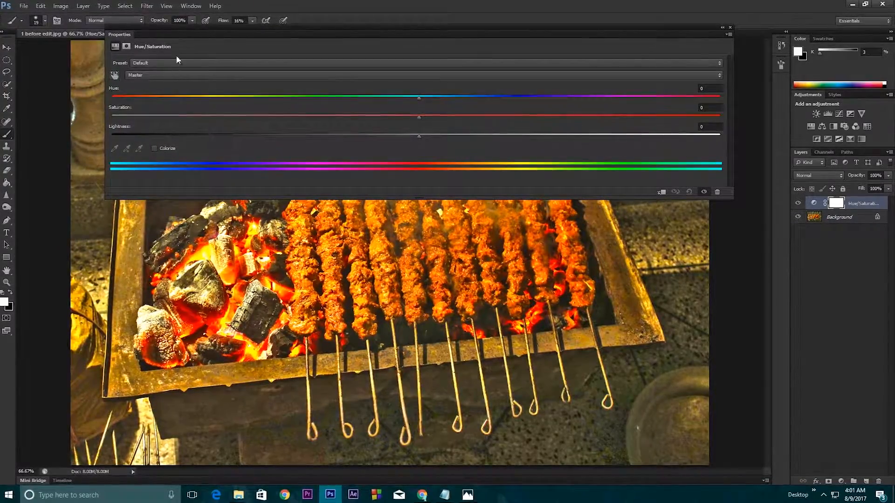
pyautogui.moveTo(189, 33); pyautogui.dragTo(163, 4)
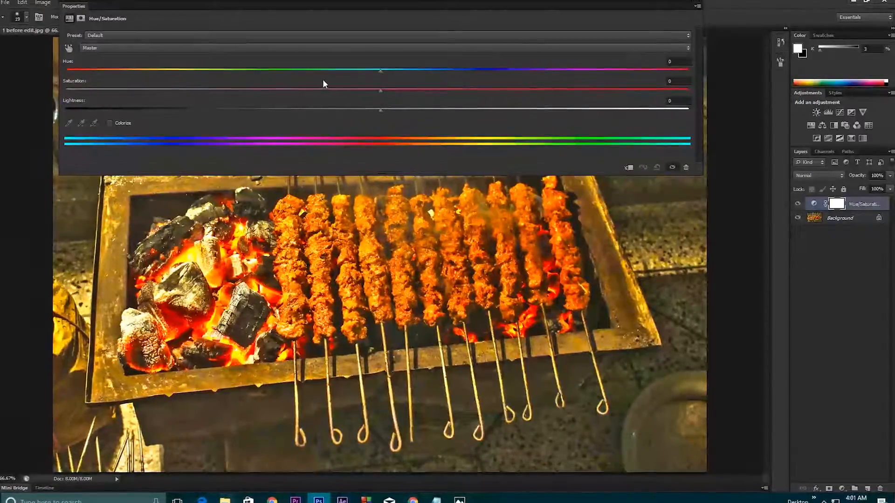
pyautogui.click(135, 48)
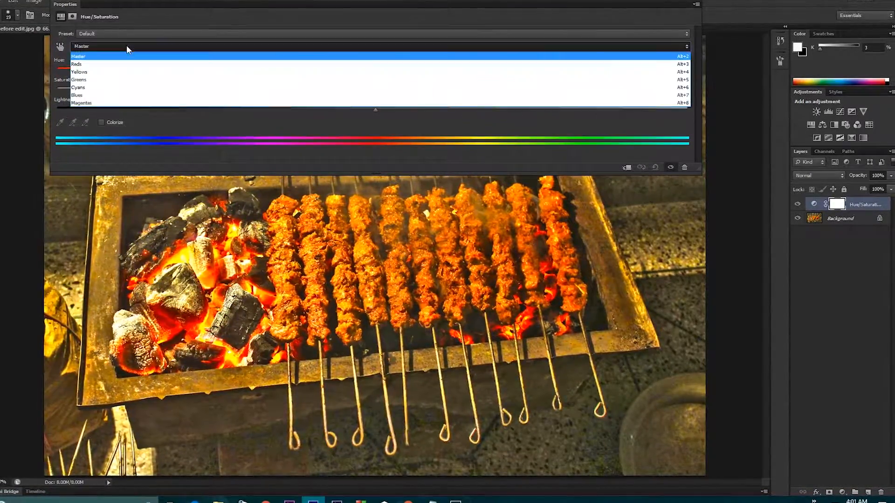
pyautogui.click(104, 72)
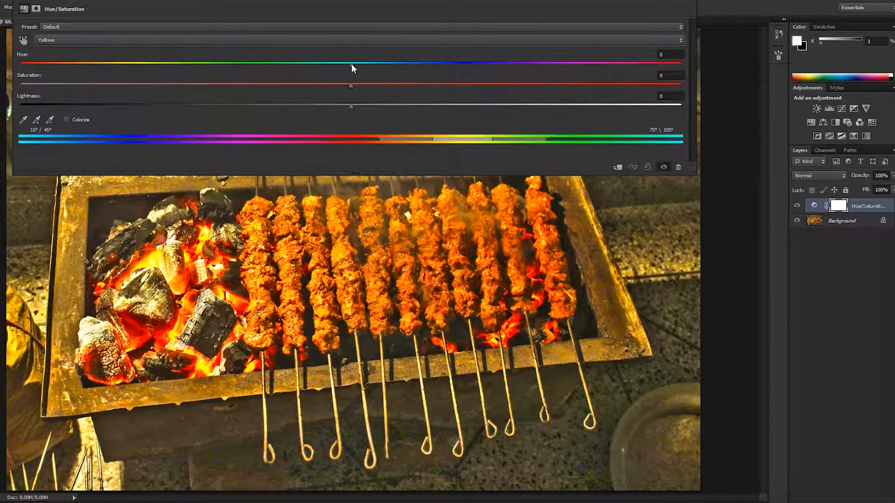
pyautogui.moveTo(352, 64); pyautogui.dragTo(16, 65)
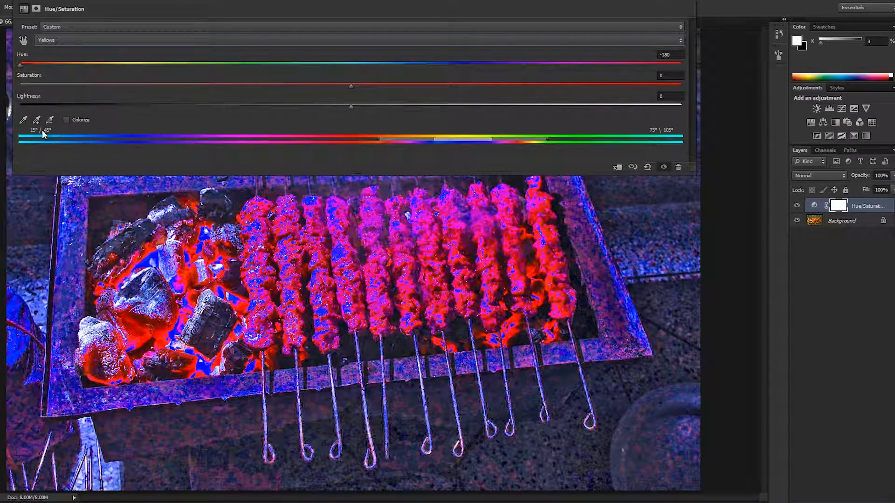
# Step: Adjust the affected colour range of the Yellows to span 353°/20° to 57°/83°, covering the meat's orange tones
pyautogui.moveTo(460, 139); pyautogui.dragTo(419, 138)
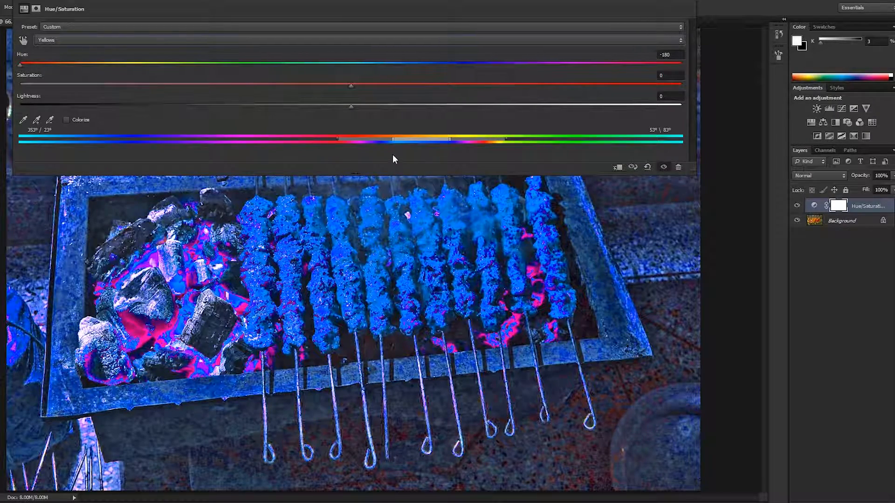
pyautogui.moveTo(393, 138); pyautogui.dragTo(389, 139)
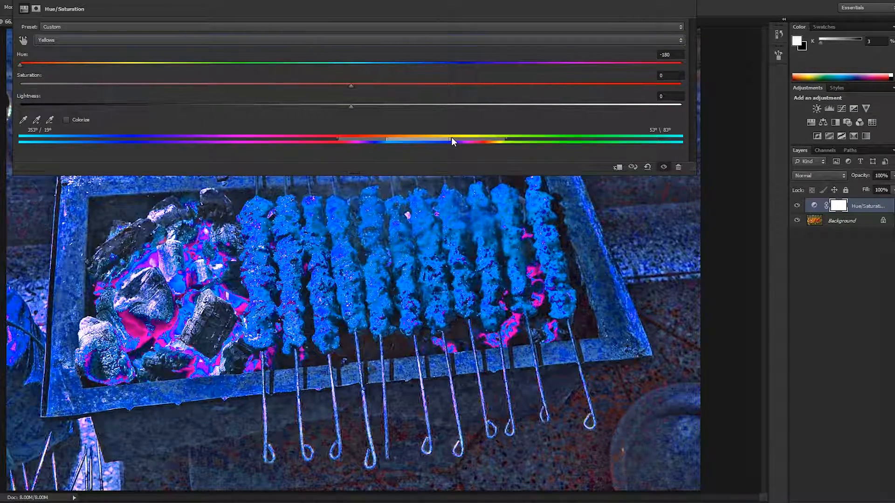
pyautogui.moveTo(451, 138); pyautogui.dragTo(458, 139)
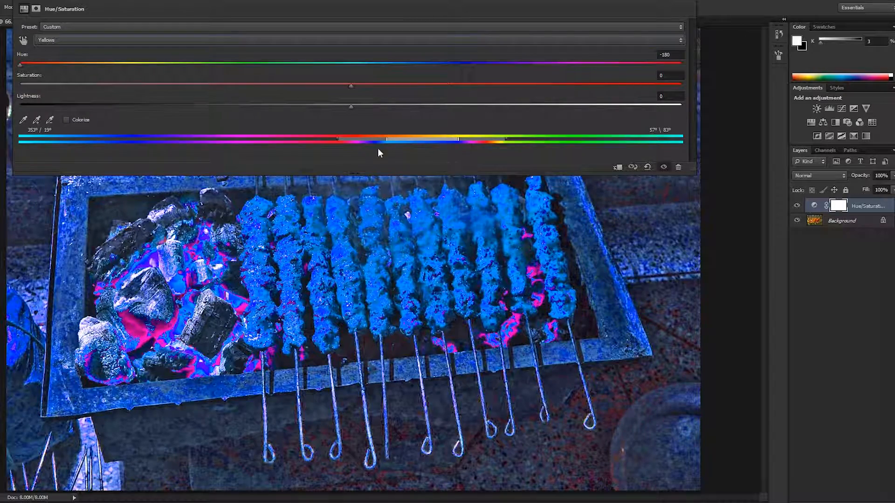
pyautogui.moveTo(390, 138); pyautogui.dragTo(381, 138)
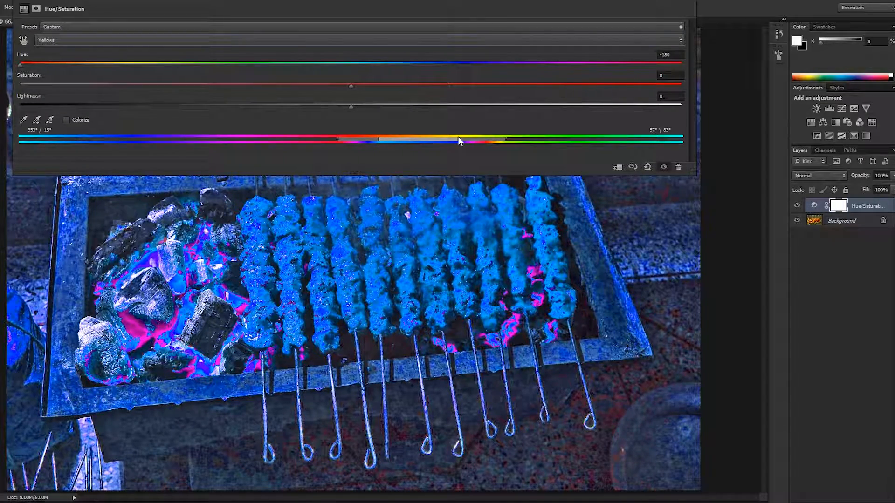
pyautogui.moveTo(382, 139); pyautogui.dragTo(388, 139)
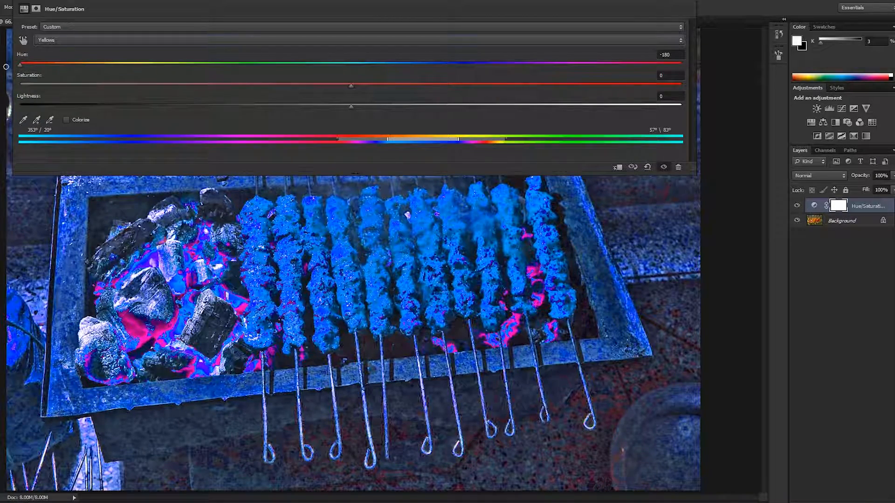
# Step: Set the hue of the Yellows range to about -7 and close the adjustment's properties
pyautogui.moveTo(21, 65); pyautogui.dragTo(401, 68)
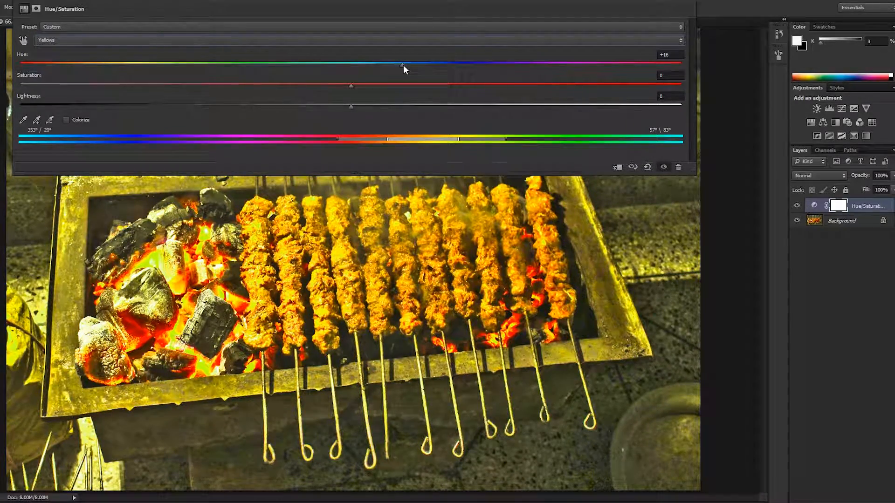
pyautogui.moveTo(403, 65); pyautogui.dragTo(328, 66)
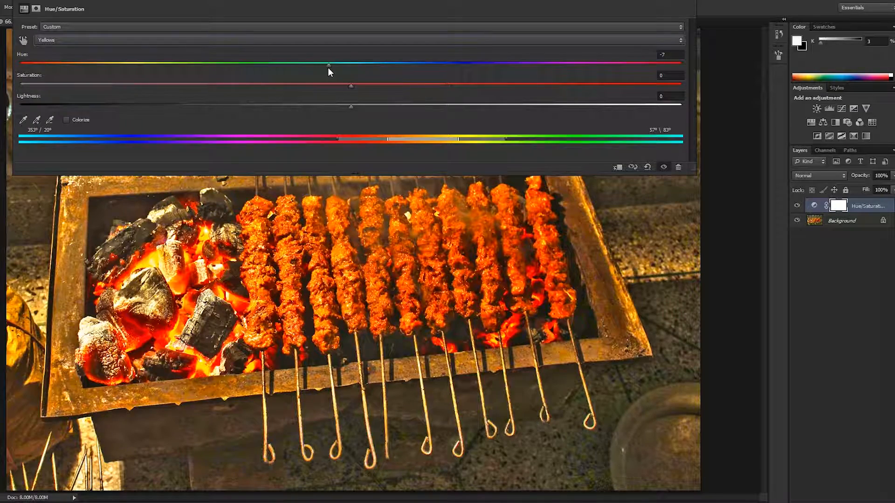
pyautogui.moveTo(334, 64); pyautogui.dragTo(329, 64)
pyautogui.moveTo(321, 64); pyautogui.dragTo(328, 64)
pyautogui.click(684, 1)
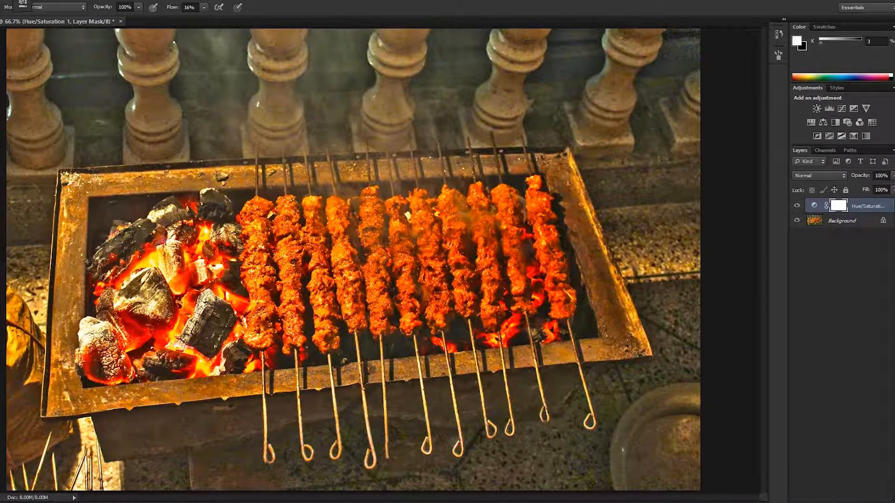
# Step: Add a second Hue/Saturation adjustment layer above the first and target its Reds
pyautogui.click(844, 502)
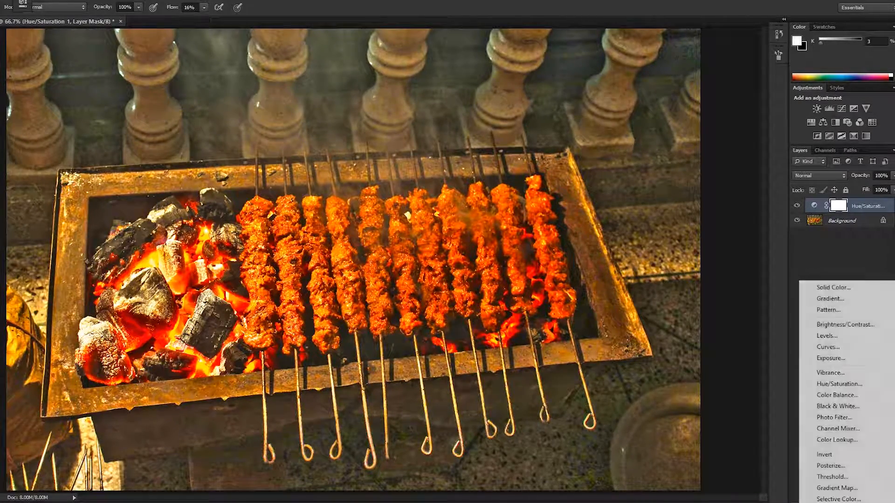
pyautogui.click(826, 385)
pyautogui.click(75, 39)
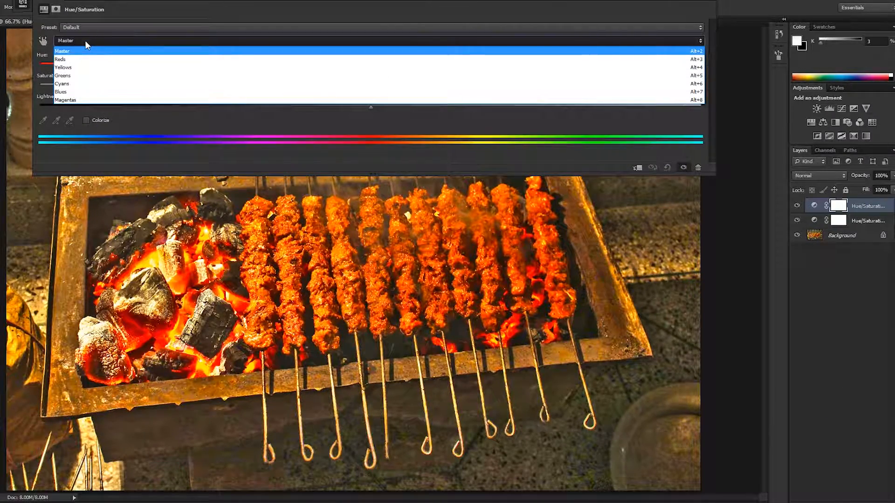
pyautogui.click(86, 60)
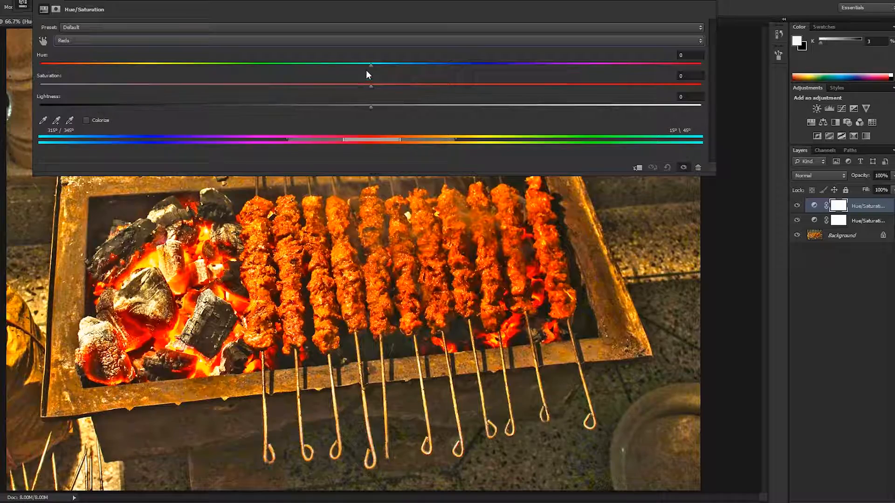
# Step: Shift the Reds hue to -180 and move the affected colour range to span 345°/13° to 47°/75°
pyautogui.moveTo(370, 64); pyautogui.dragTo(33, 67)
pyautogui.moveTo(373, 140)
pyautogui.mouseDown()
pyautogui.moveTo(569, 140)
pyautogui.moveTo(394, 138)
pyautogui.mouseUp()
pyautogui.moveTo(456, 138); pyautogui.dragTo(459, 139)
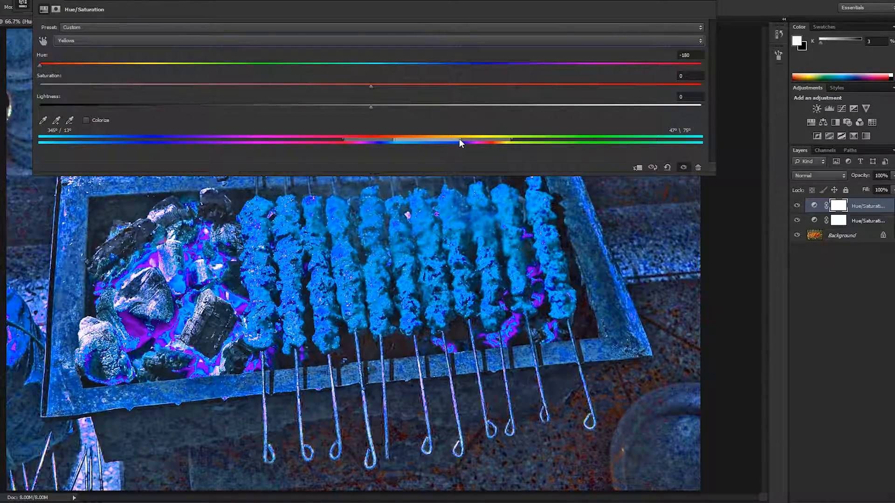
# Step: Set the hue of the second adjustment to about -1 and close its properties
pyautogui.moveTo(39, 64); pyautogui.dragTo(359, 74)
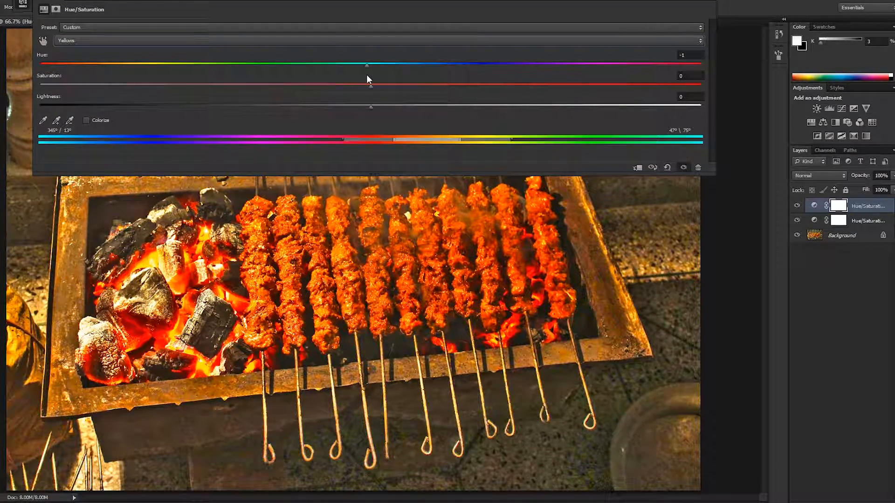
pyautogui.moveTo(365, 75); pyautogui.dragTo(368, 75)
pyautogui.click(696, 3)
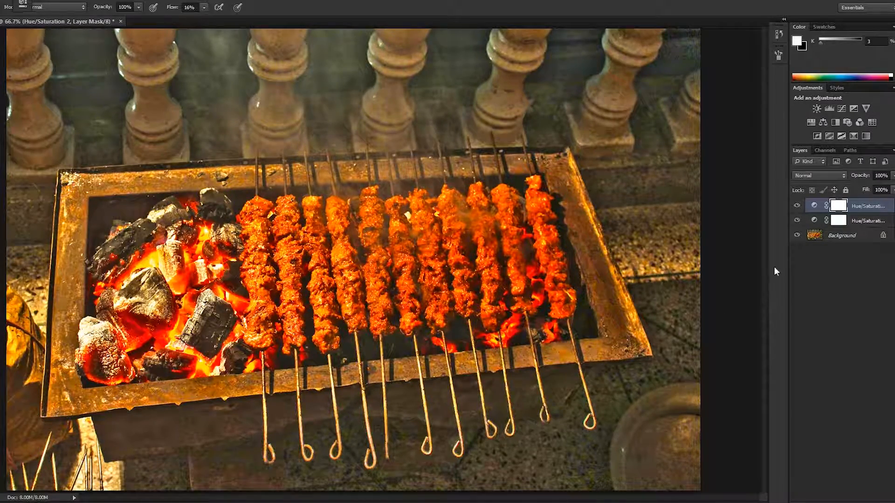
# Step: Open the original photo 1 before edit1 from the hdr effect folder as a separate Photoshop document at 50% zoom
pyautogui.click(809, 247)
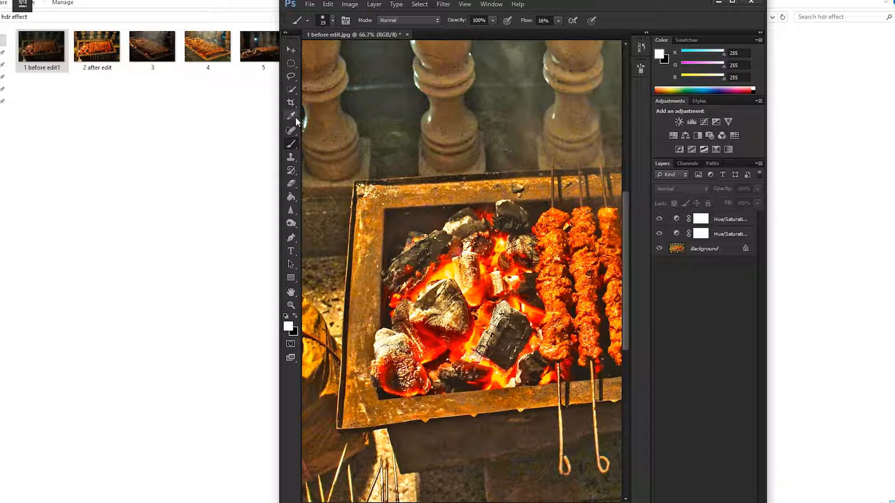
pyautogui.click(42, 50)
pyautogui.moveTo(41, 47); pyautogui.dragTo(459, 34)
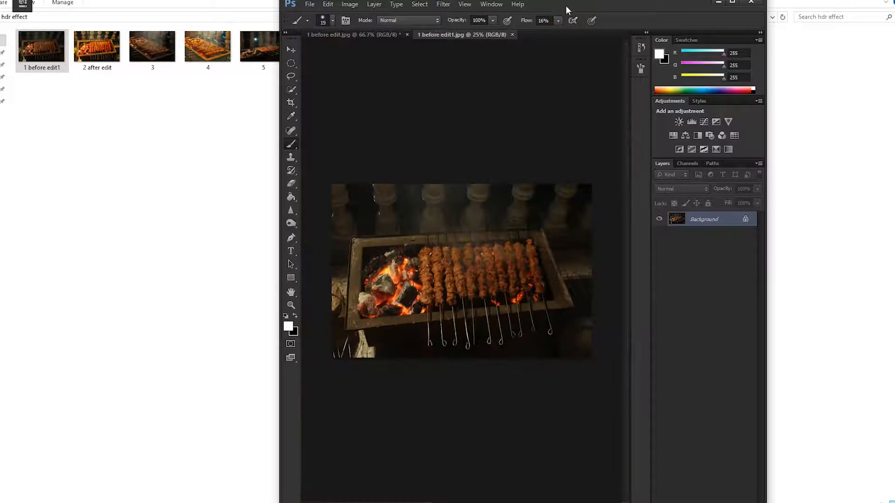
pyautogui.doubleClick(570, 4)
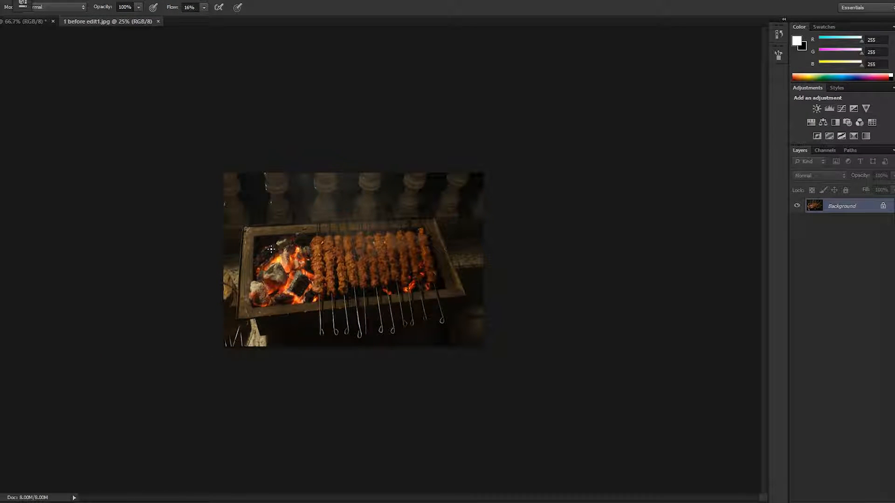
pyautogui.hotkey('ctrl', '+')
pyautogui.hotkey('ctrl', '+')
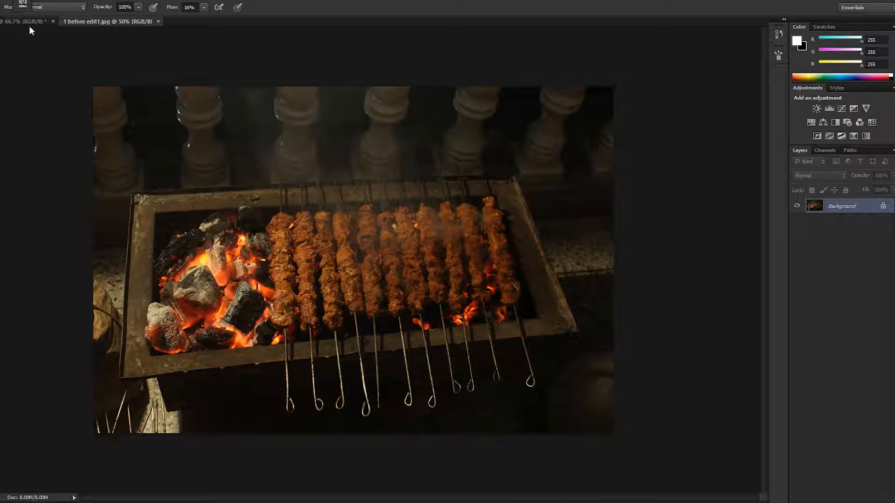
# Step: Duplicate the Background and both Hue/Saturation layers of 1 before edit.jpg into the 1 before edit1.jpg document
pyautogui.click(25, 22)
pyautogui.click(841, 236)
pyautogui.keyDown('ctrl'); pyautogui.click(845, 209); pyautogui.keyUp('ctrl')
pyautogui.keyDown('ctrl'); pyautogui.click(855, 206); pyautogui.keyUp('ctrl')
pyautogui.keyDown('ctrl'); pyautogui.click(858, 219); pyautogui.keyUp('ctrl')
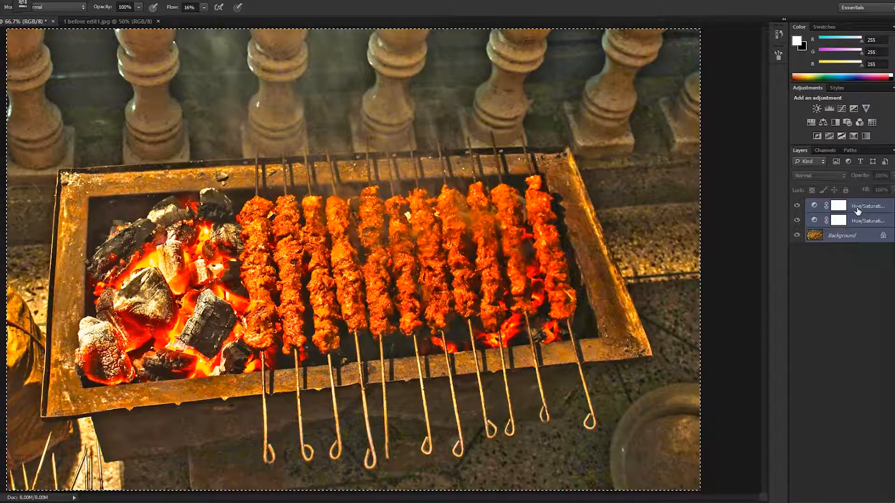
pyautogui.rightClick(857, 207)
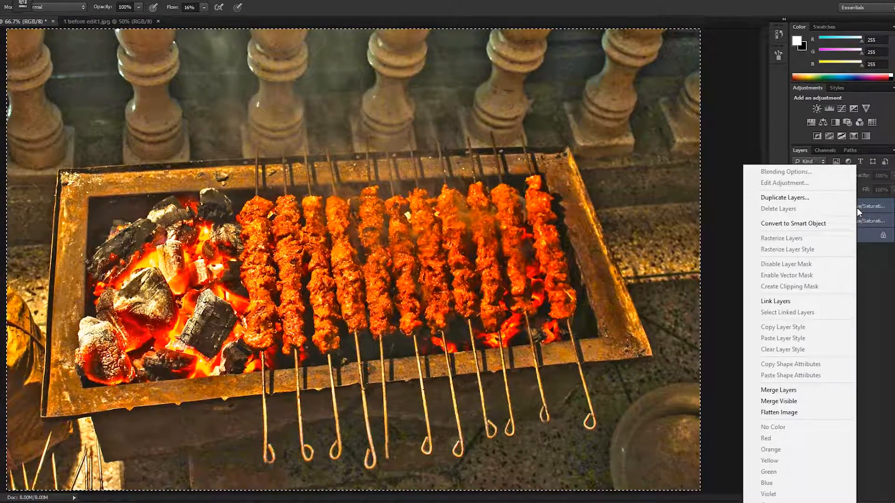
pyautogui.click(787, 197)
pyautogui.click(373, 189)
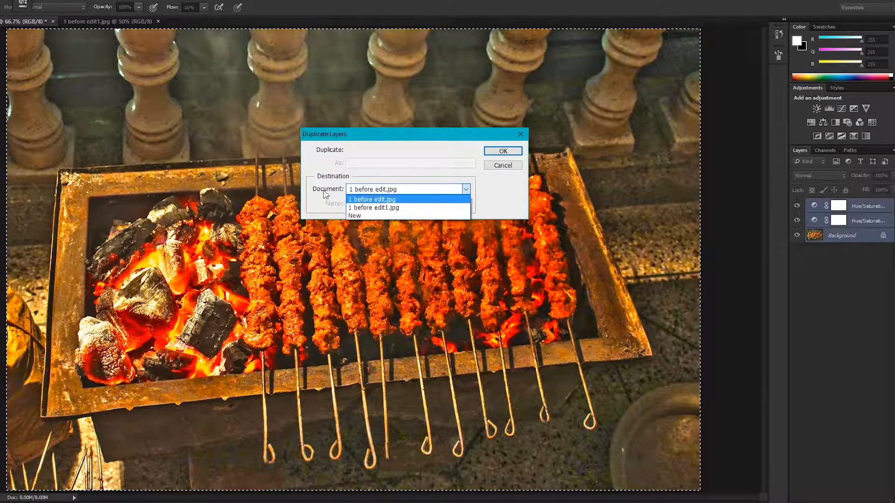
pyautogui.click(367, 208)
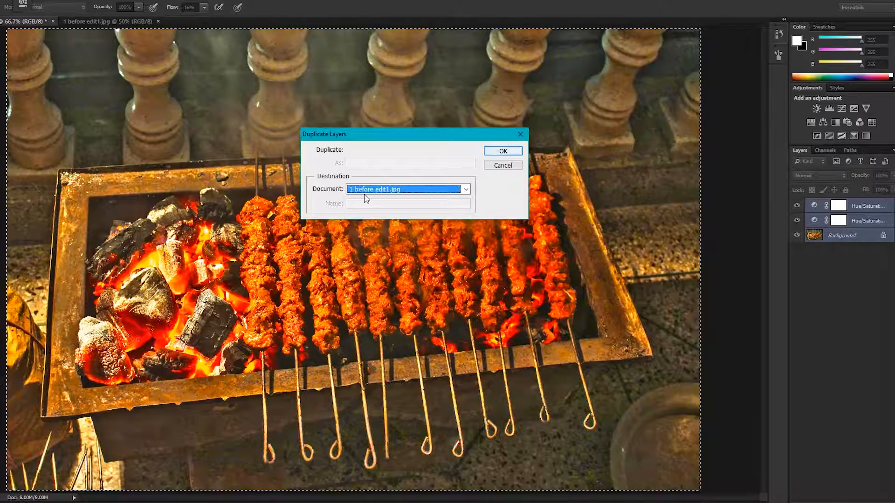
pyautogui.click(503, 151)
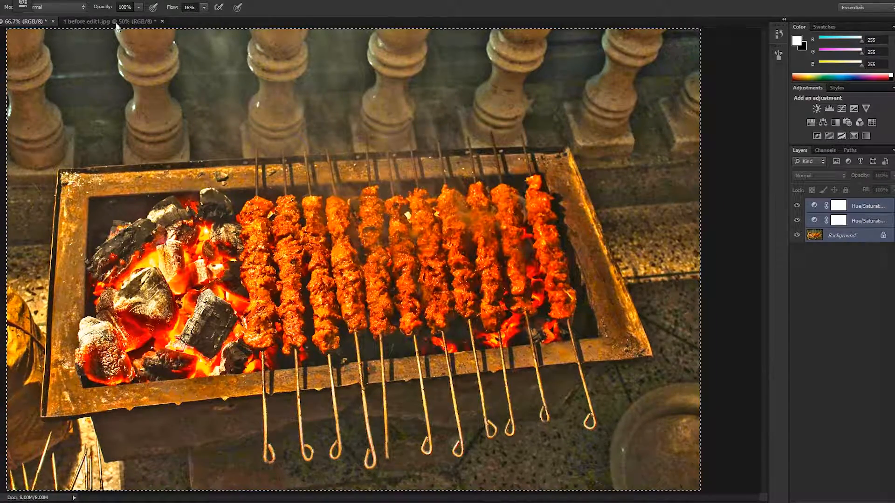
# Step: In 1 before edit1.jpg, toggle the Background copy layer's visibility to compare the edited photo with the original
pyautogui.click(72, 21)
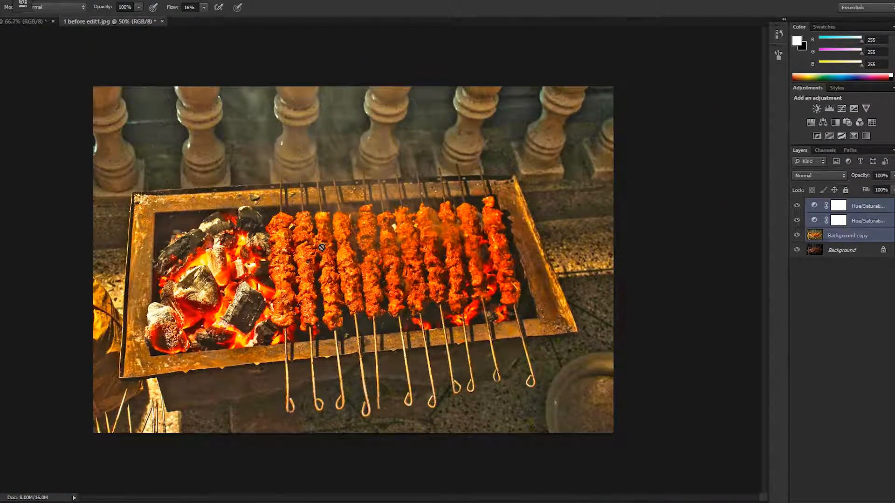
pyautogui.hotkey('ctrl', '+')
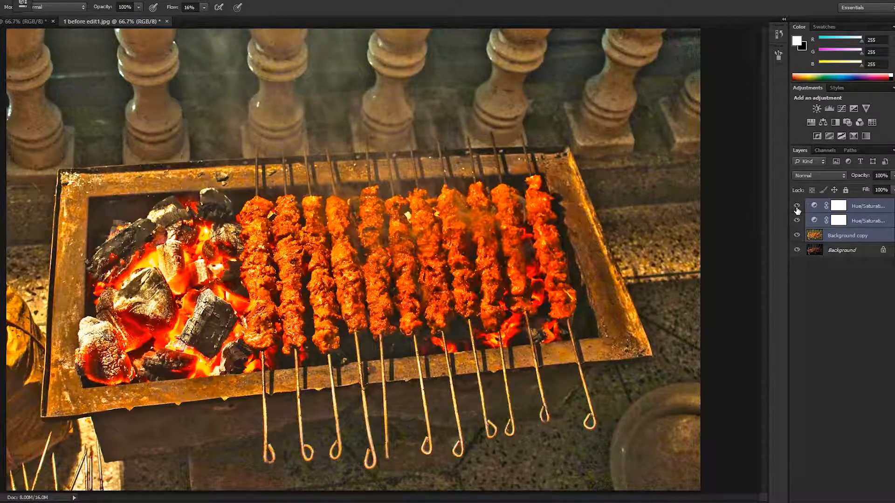
pyautogui.click(797, 237)
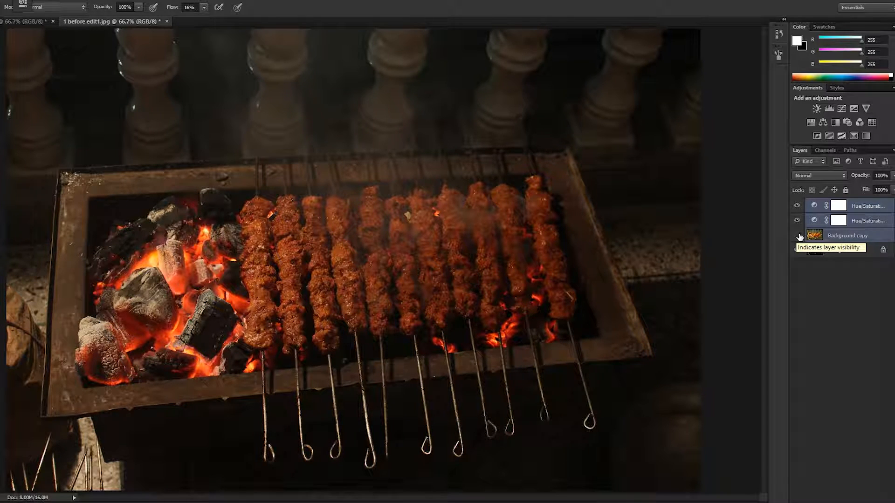
pyautogui.click(797, 236)
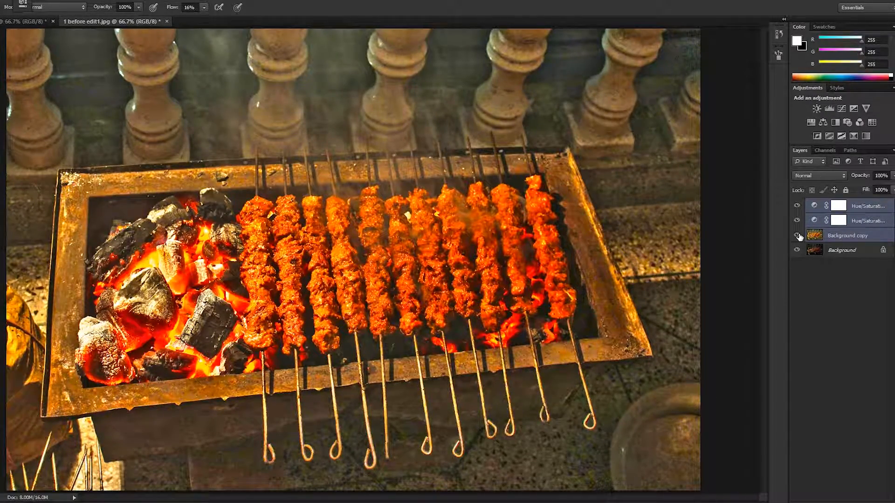
pyautogui.click(798, 236)
pyautogui.click(798, 236)
pyautogui.click(798, 237)
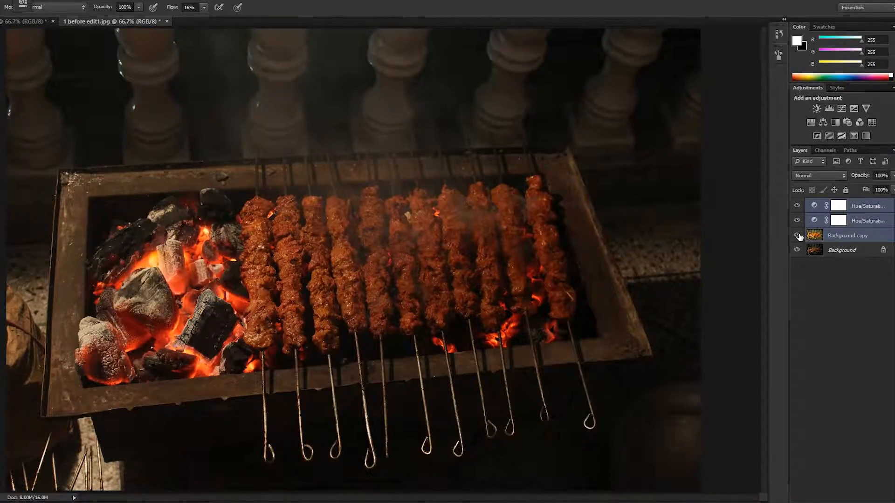
pyautogui.click(798, 236)
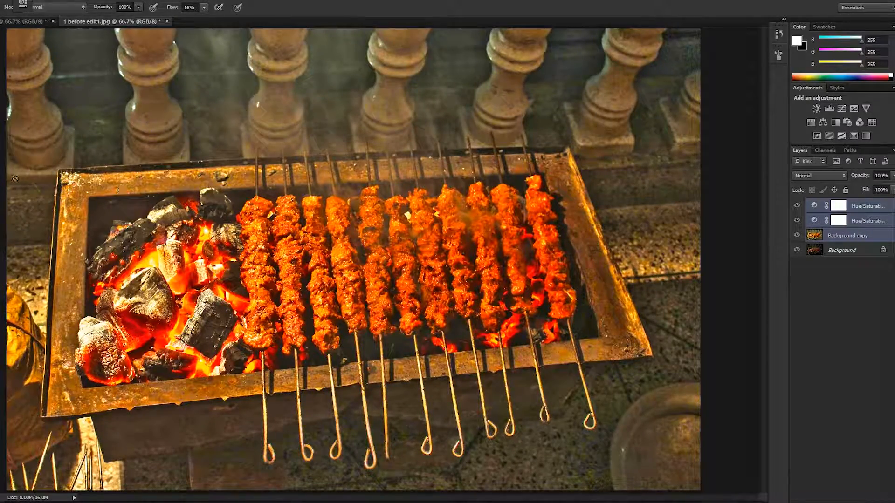